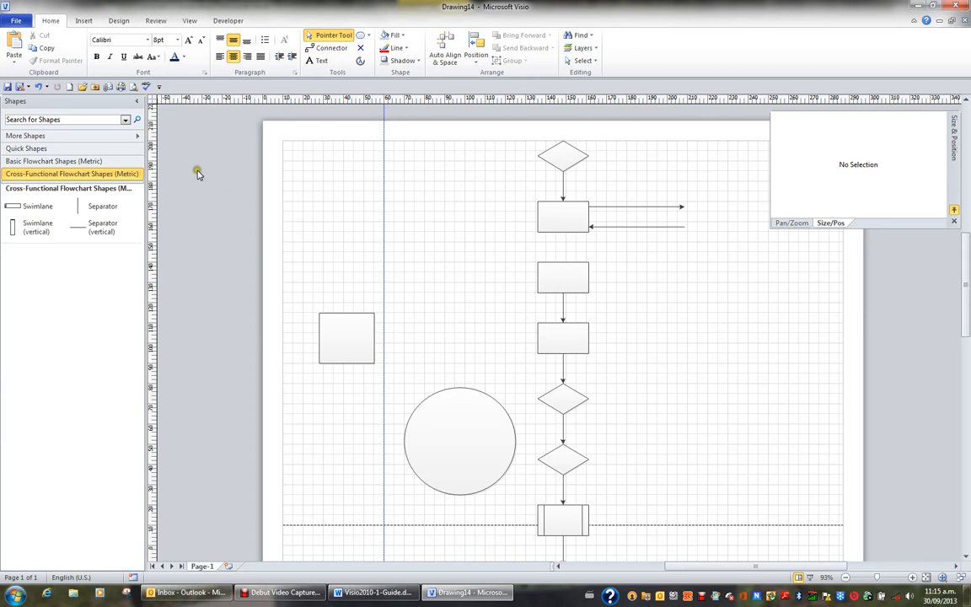
Open the Dimensioning - Engineering (Metric) stencil from the Visio Extras shapes
left_click(138, 138)
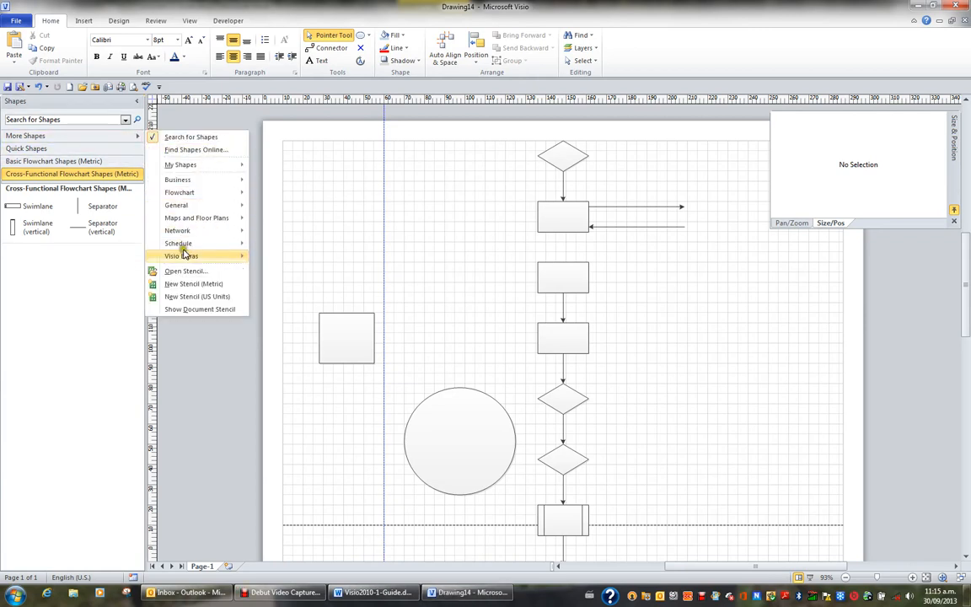
mouse_move(185, 259)
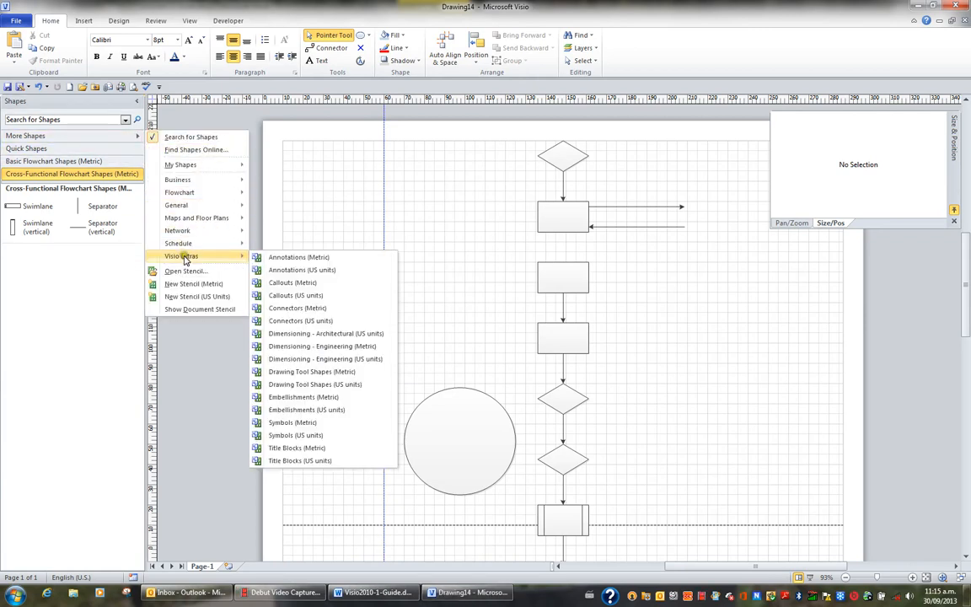
left_click(290, 351)
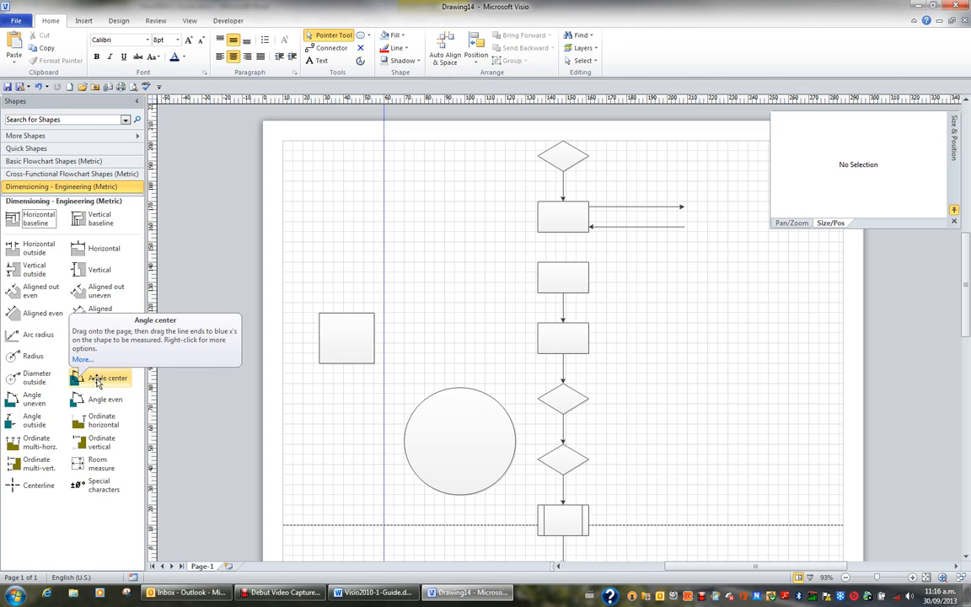
Place an Angle center dimension at the circle's center and widen its angle to about 140°
left_click_drag(96, 381, 477, 437)
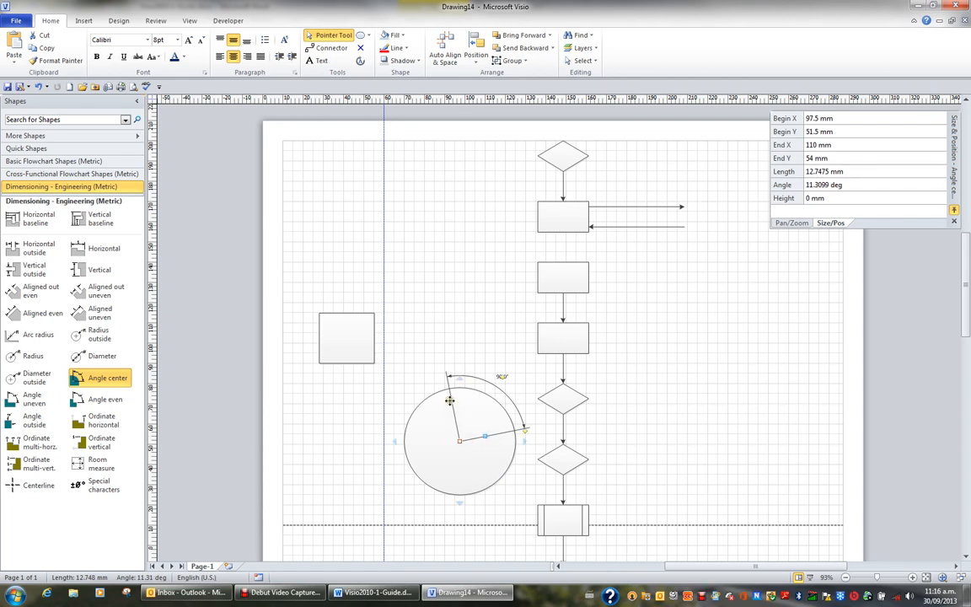
left_click_drag(452, 401, 429, 422)
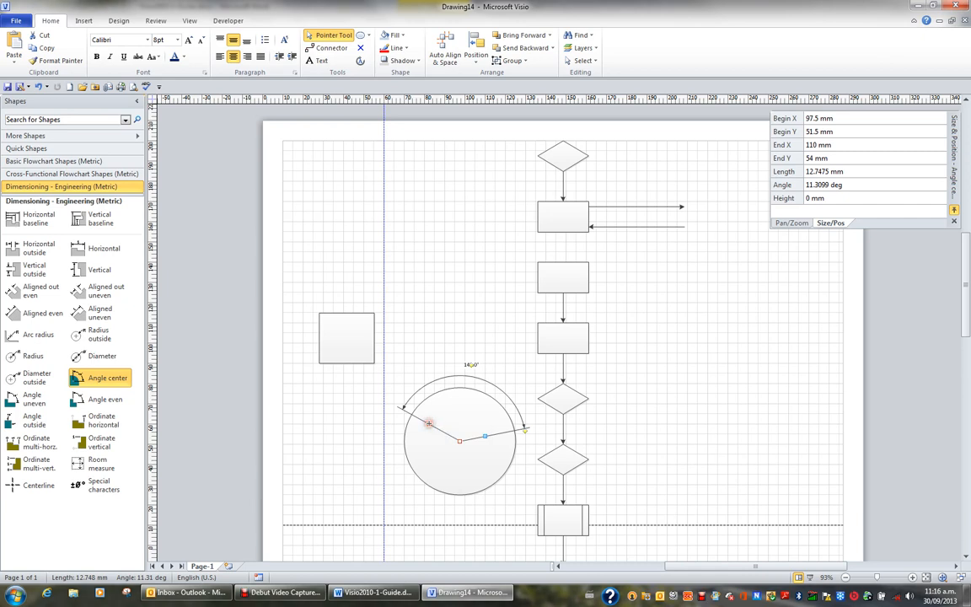
left_click(634, 423)
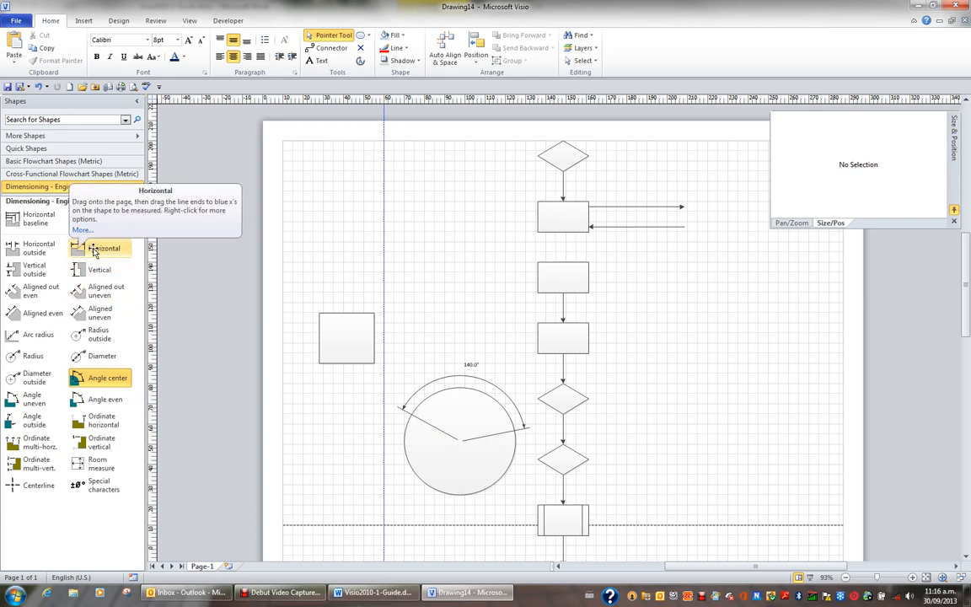
Dimension the square's top edge with a Horizontal dimension and its left edge with a Vertical dimension
left_click_drag(94, 251, 321, 309)
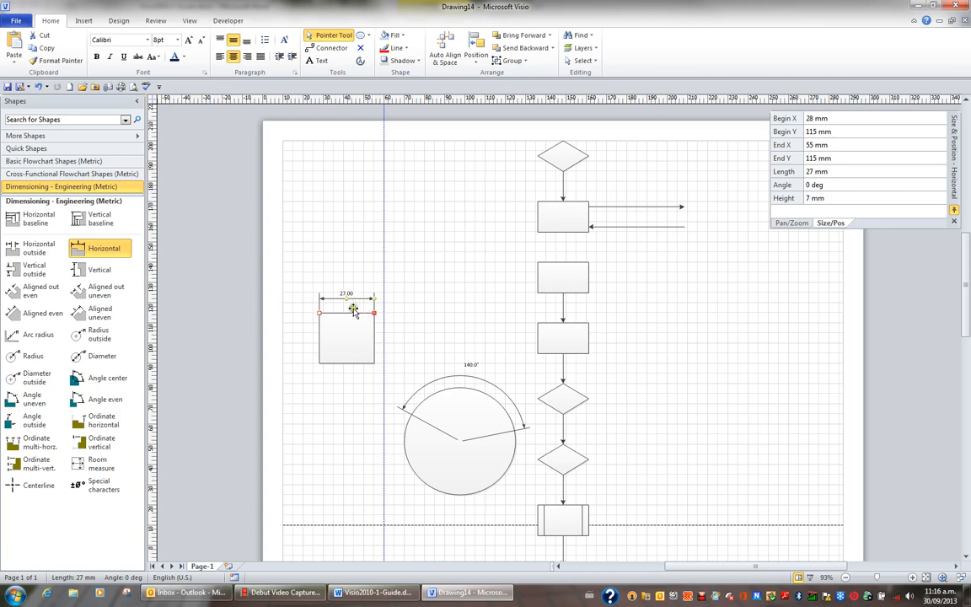
left_click_drag(100, 270, 318, 370)
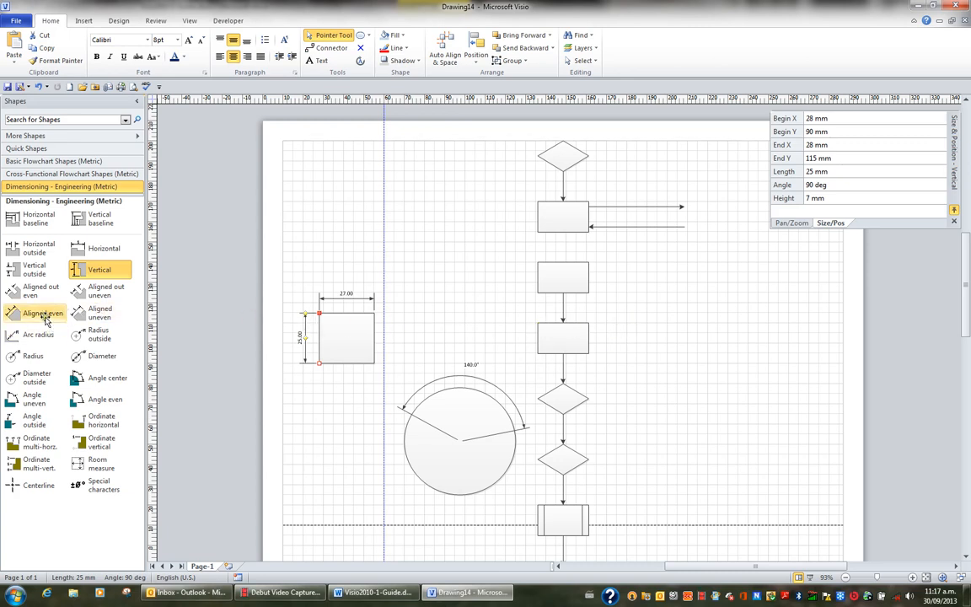
Add an Aligned even dimension from the lower-left to the upper-right corner of the second process box from the top
left_click_drag(44, 317, 536, 290)
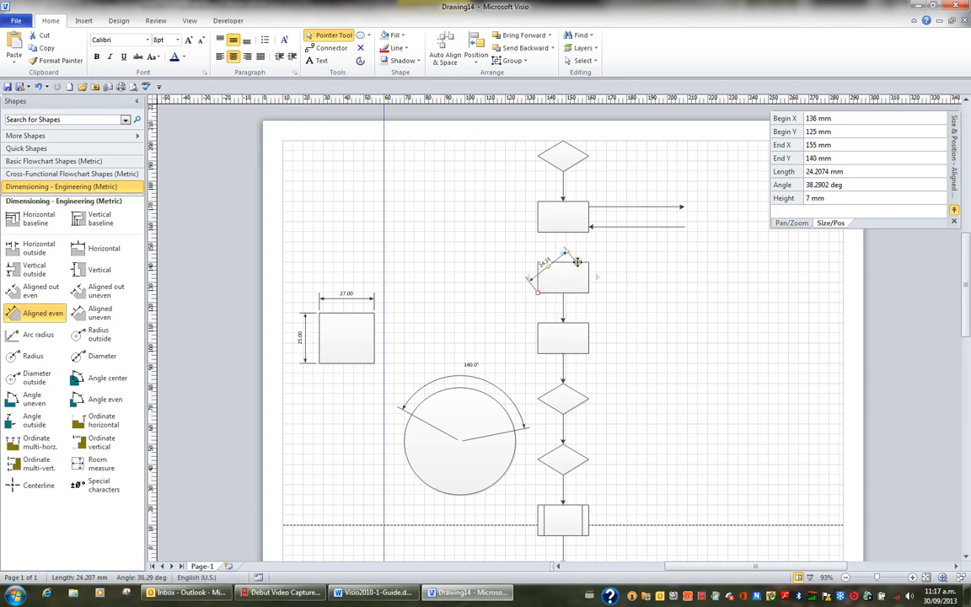
left_click_drag(578, 262, 588, 262)
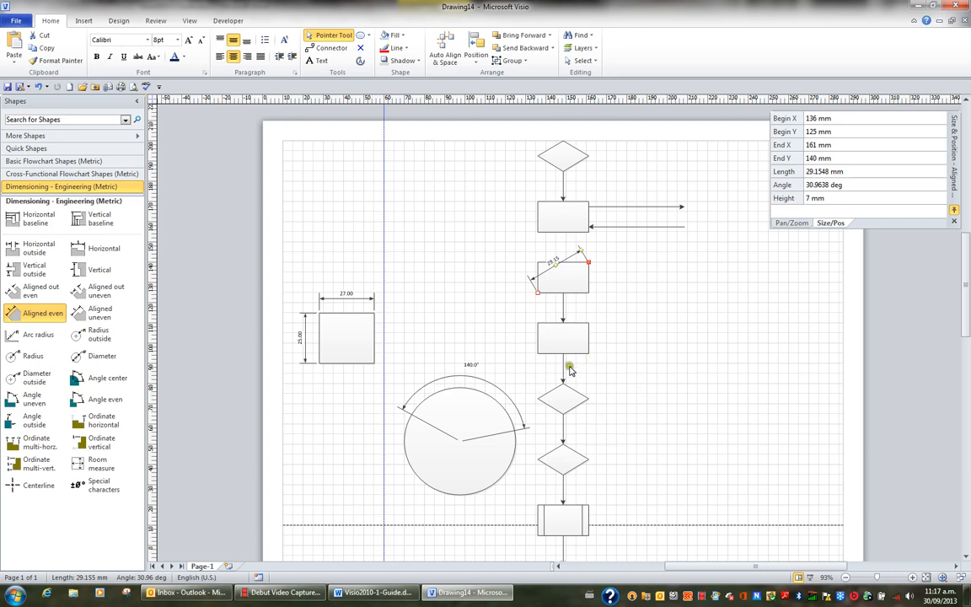
Insert a Geometry Width field into the square's text, formatted as a number with 2 decimal places and units shown
left_click(347, 341)
scroll(346, 339, "up", 1)
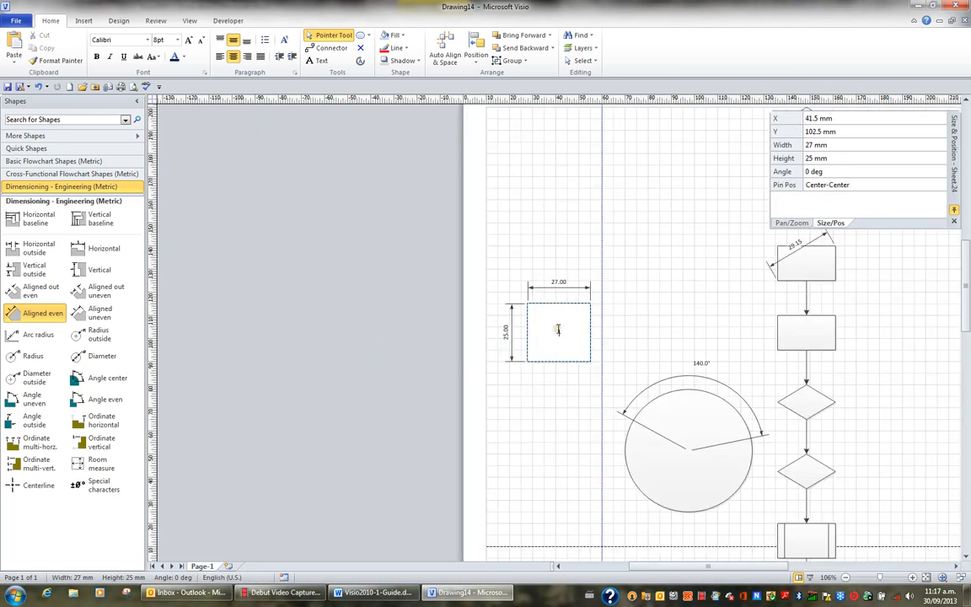
right_click(557, 329)
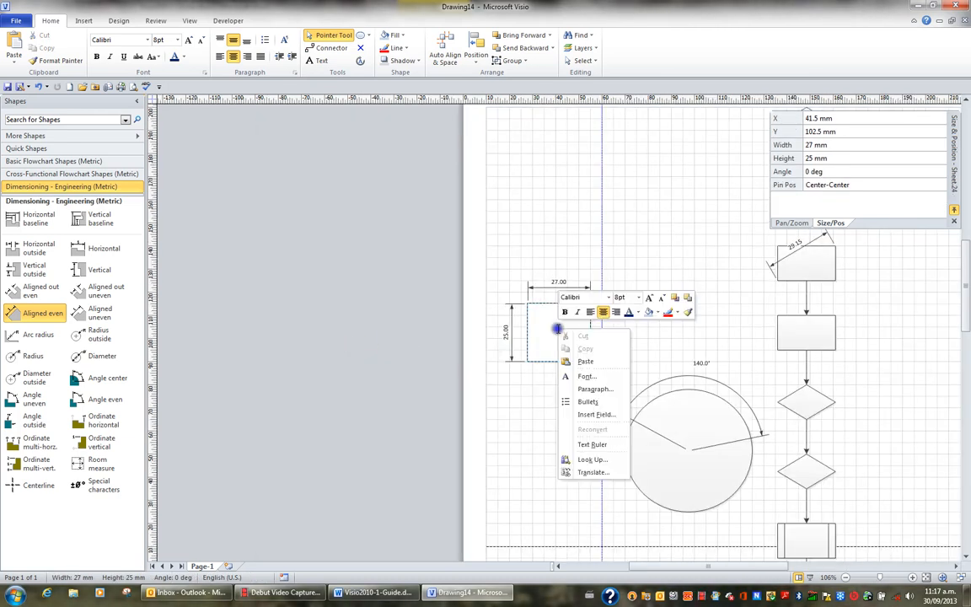
left_click(594, 416)
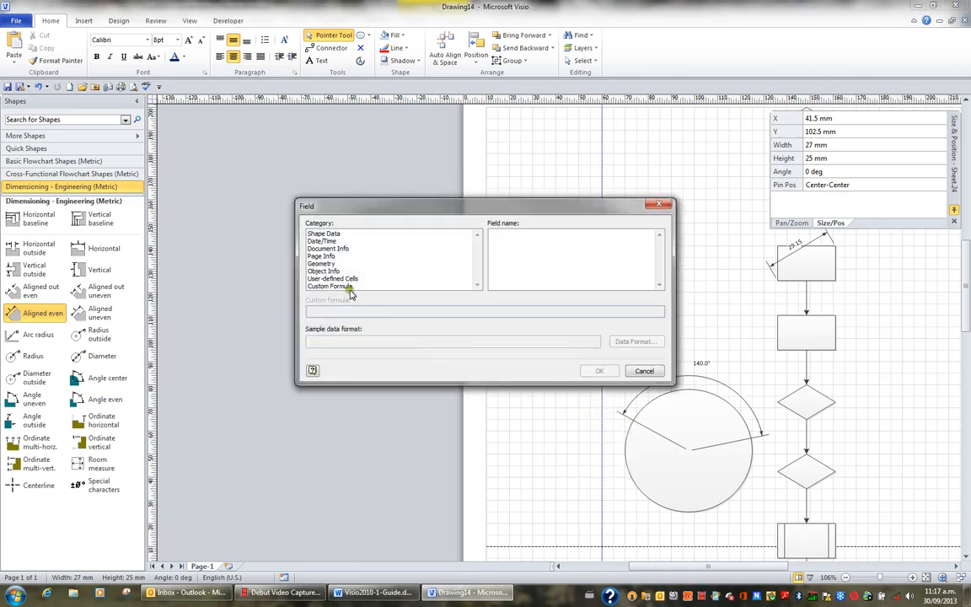
left_click(322, 263)
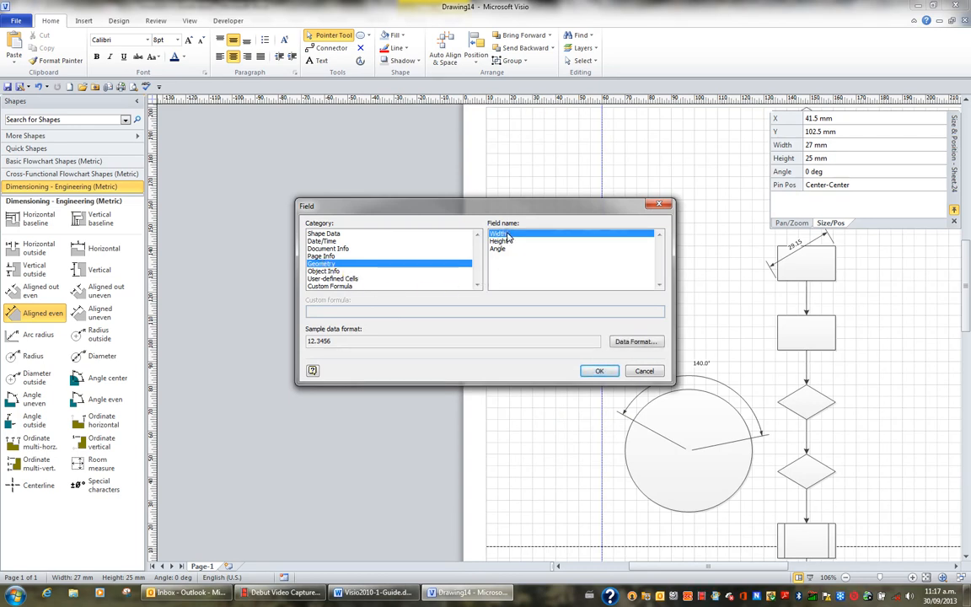
left_click(632, 342)
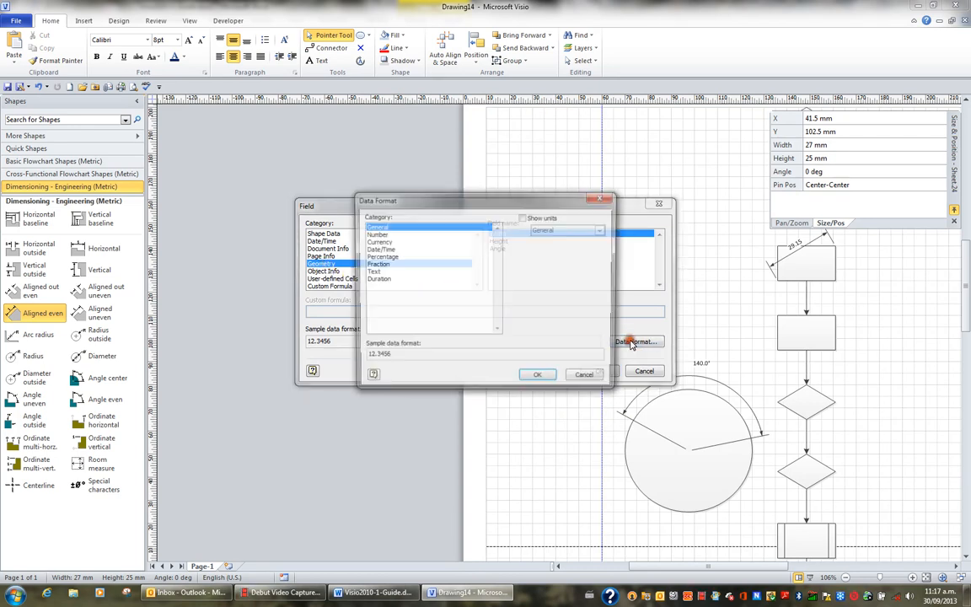
left_click(406, 235)
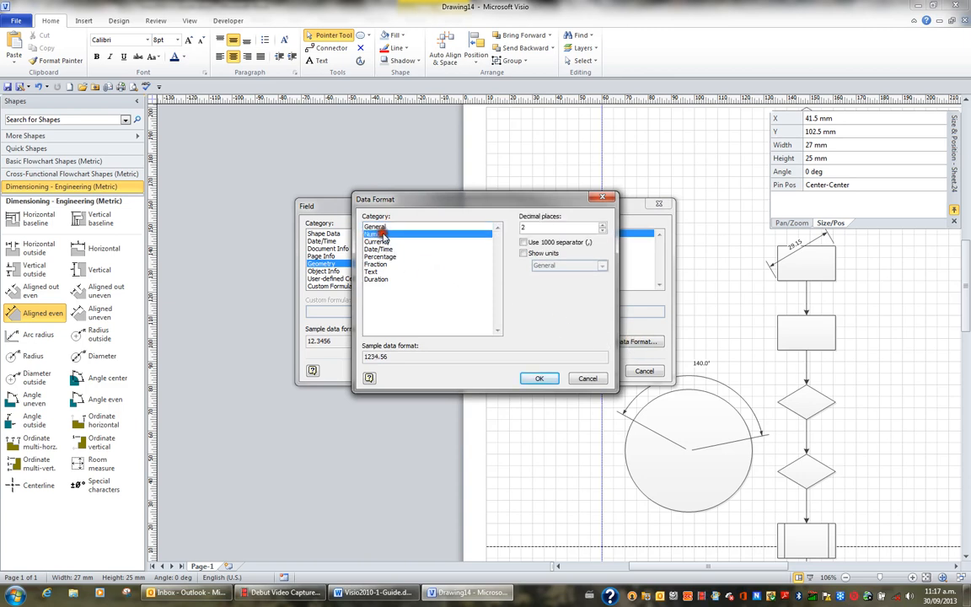
left_click(526, 253)
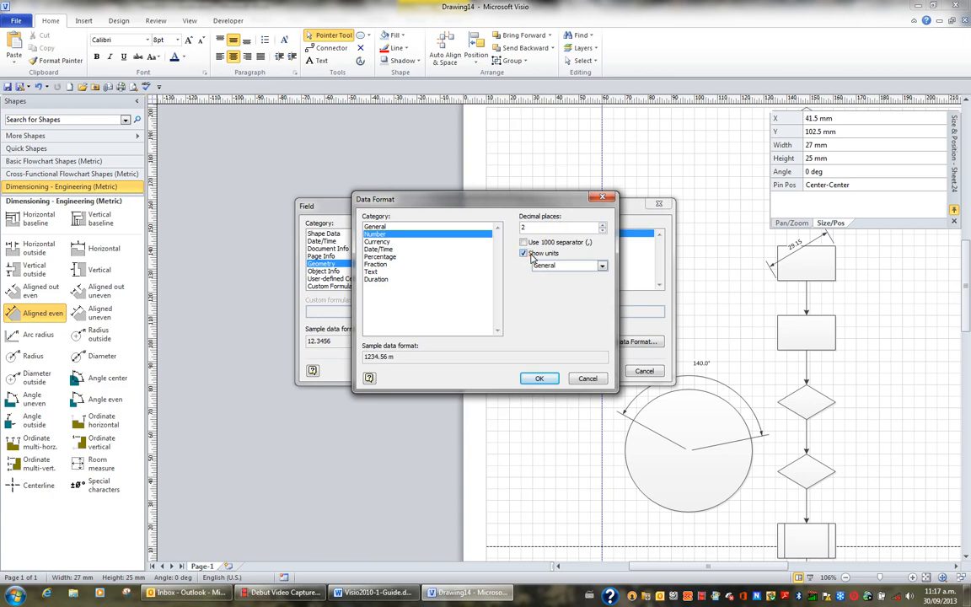
left_click(540, 378)
left_click(597, 371)
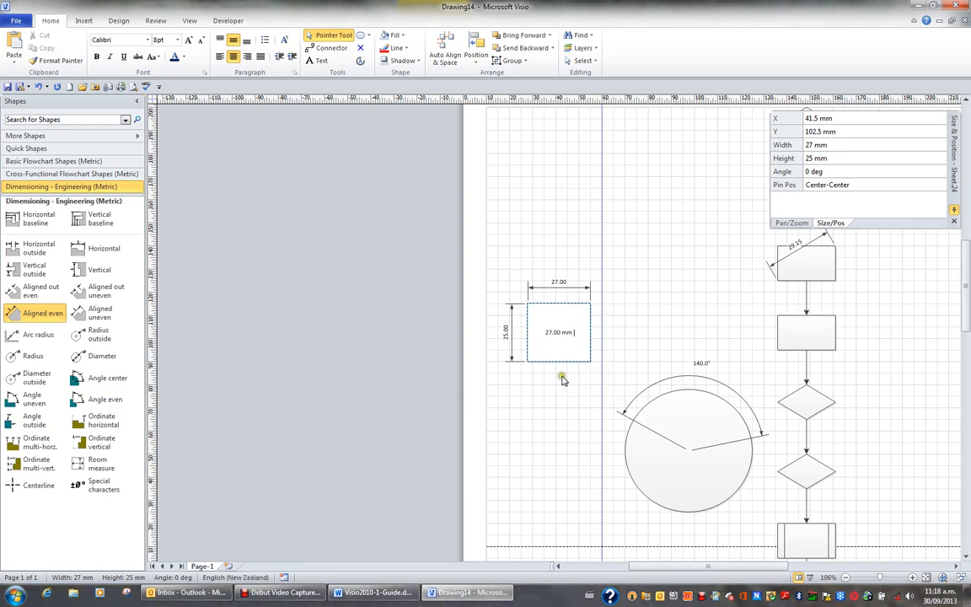
Add "x" and a Geometry Height field after the square's width field, formatted as a number with 2 decimals and units shown
type("x")
right_click(578, 332)
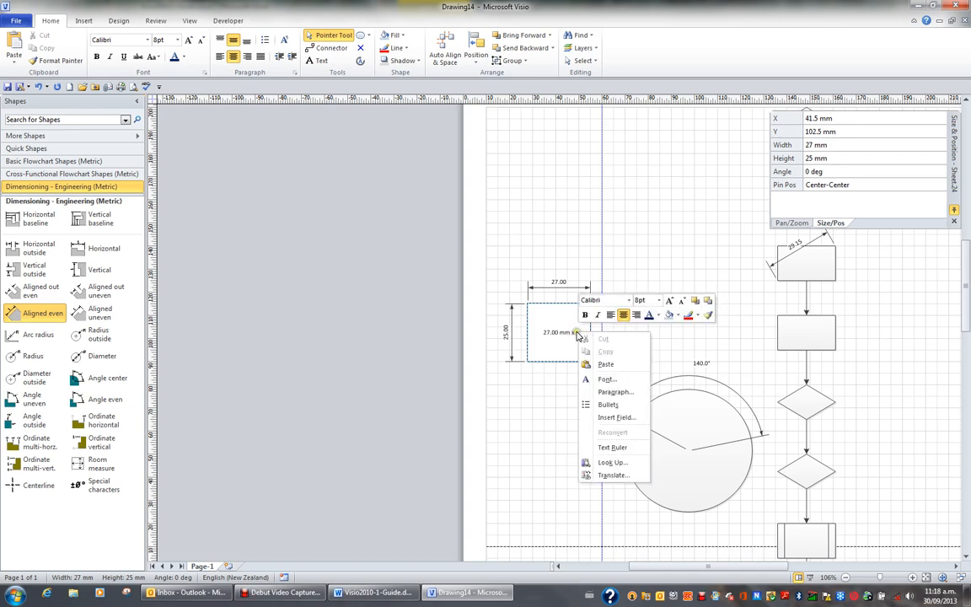
left_click(618, 419)
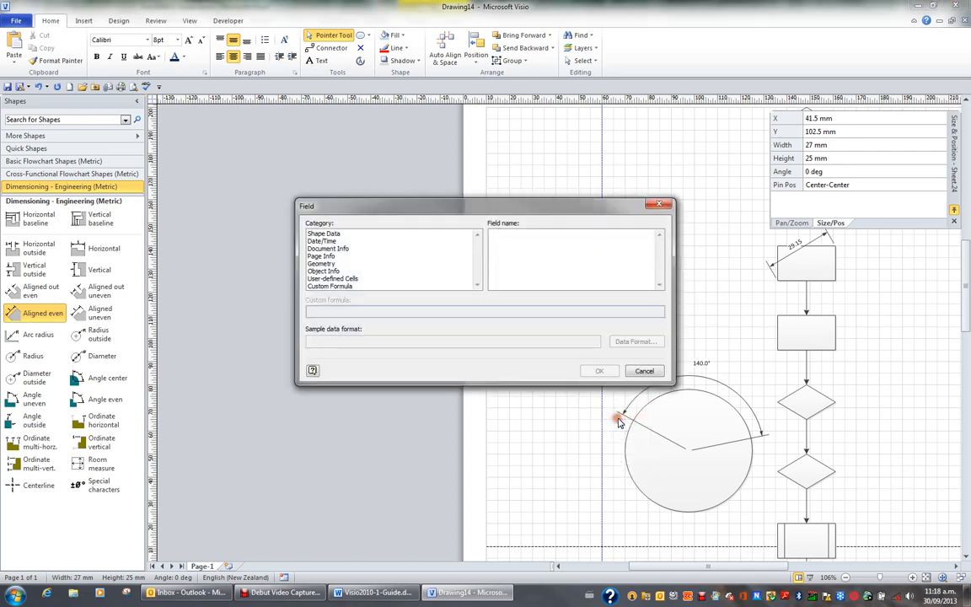
left_click(329, 264)
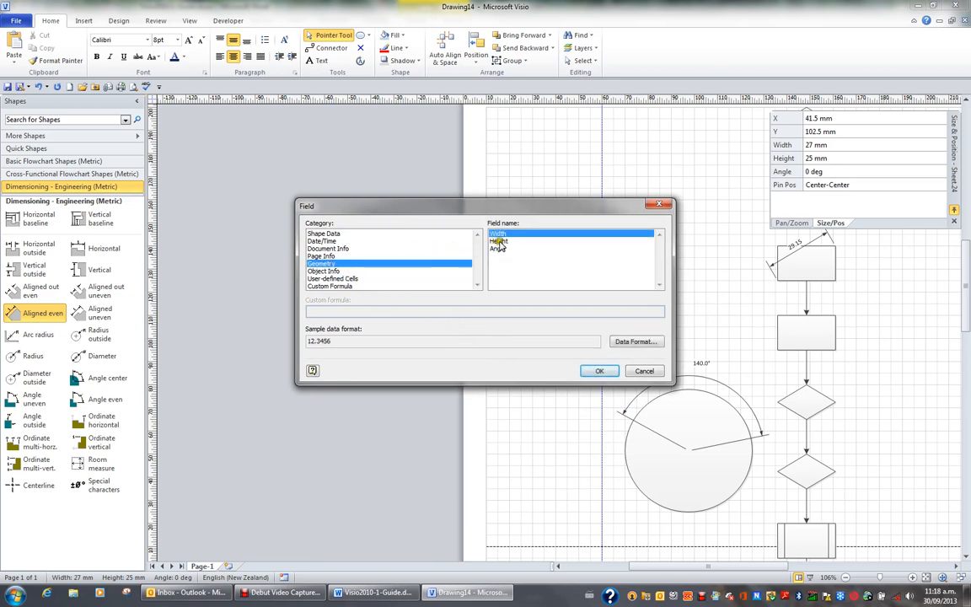
left_click(498, 242)
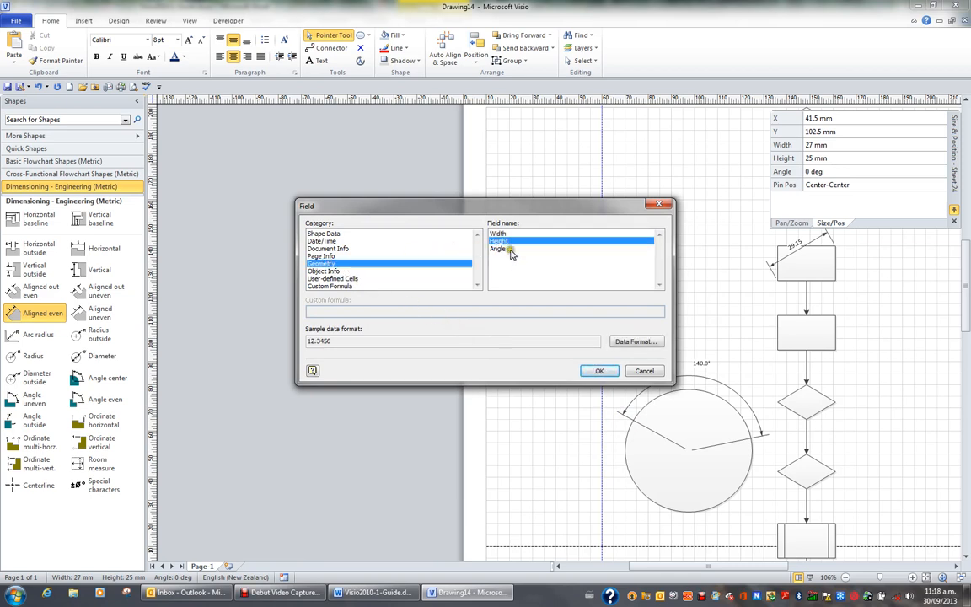
left_click(634, 342)
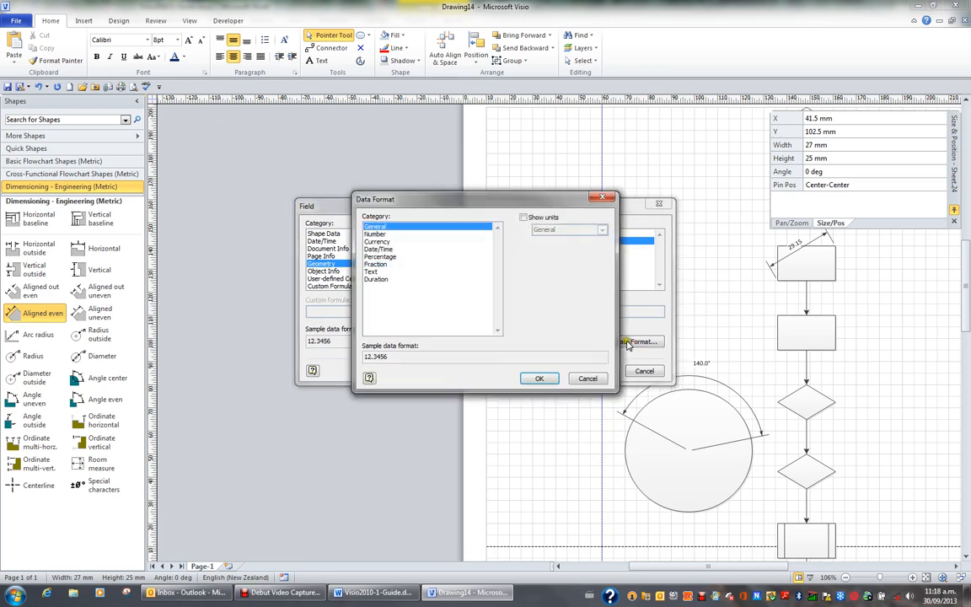
left_click(481, 235)
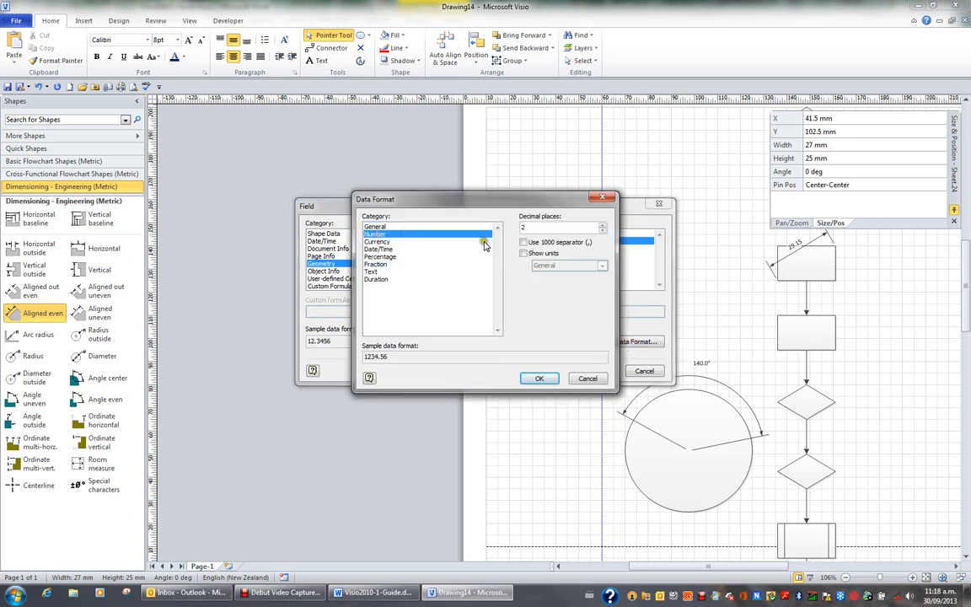
left_click(543, 254)
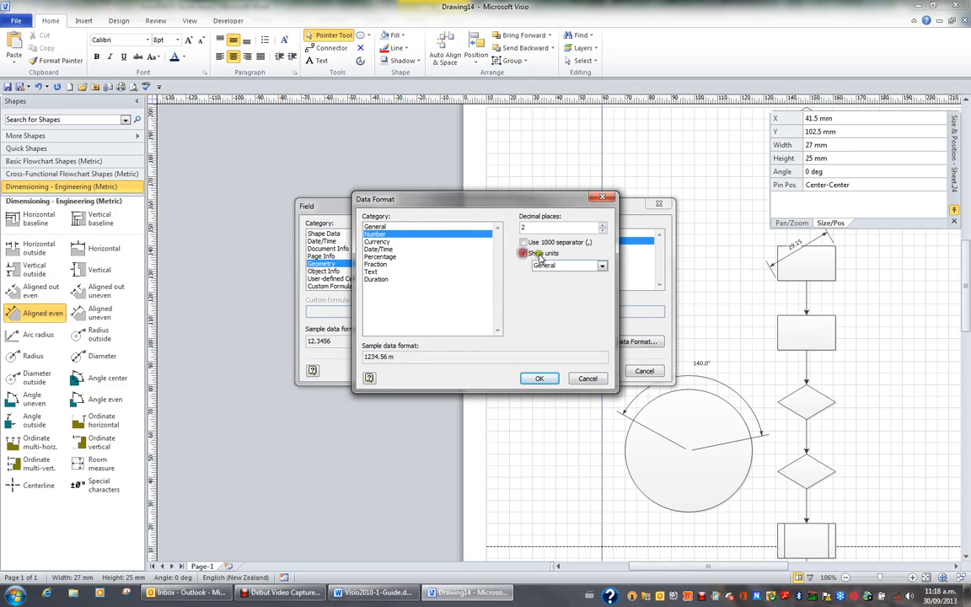
left_click(539, 377)
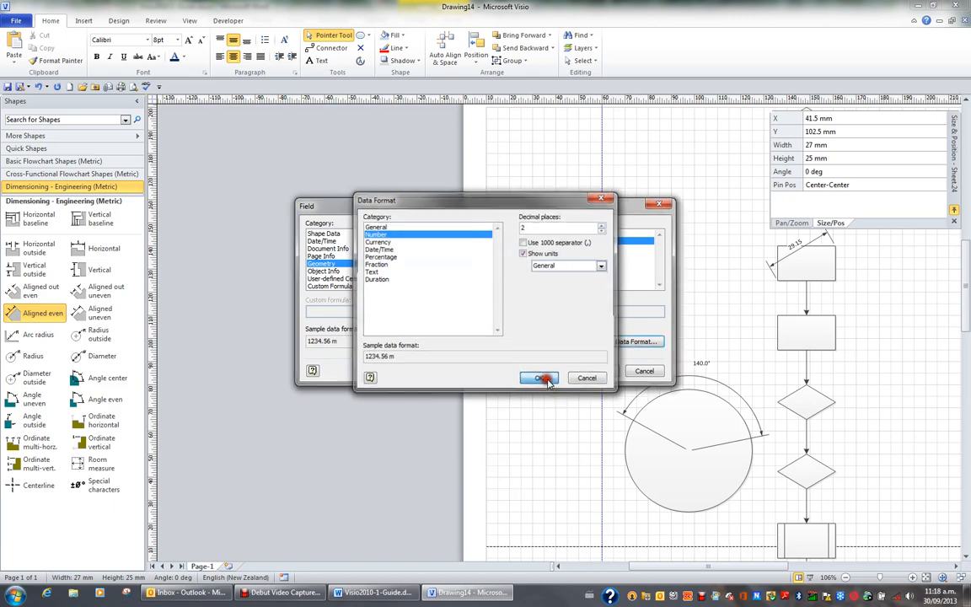
left_click(599, 373)
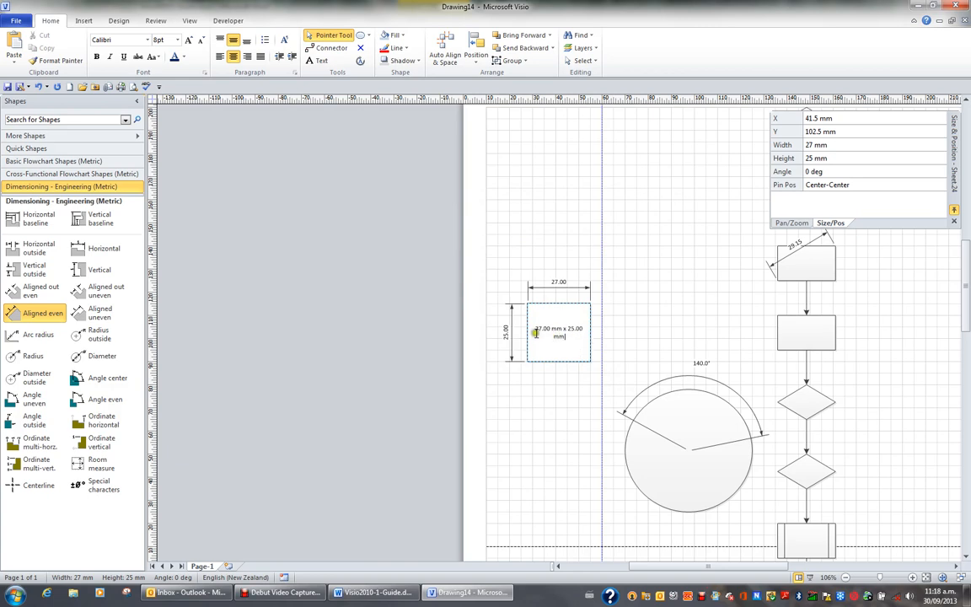
left_click(653, 318)
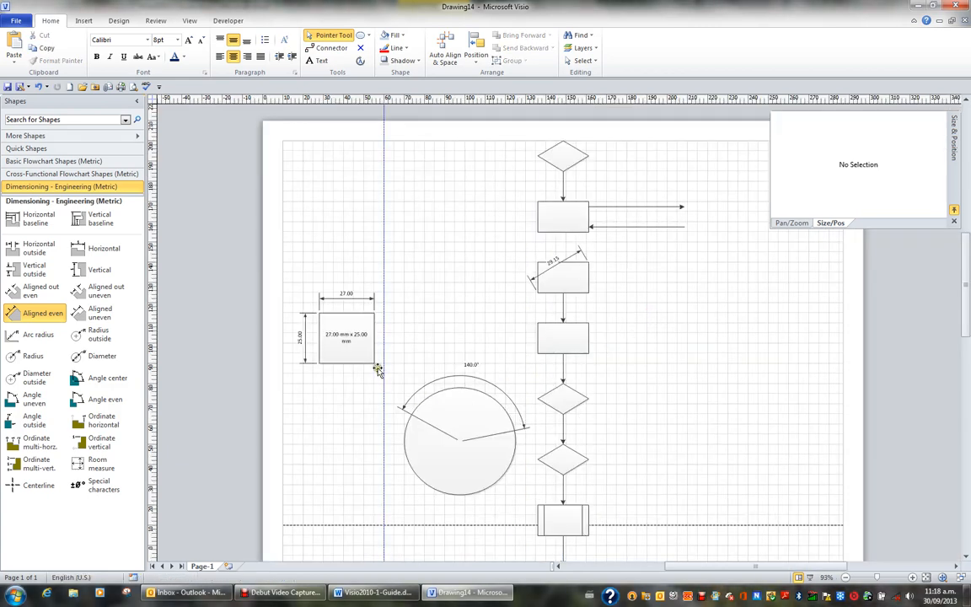
Enlarge the square from its lower-right corner to about 42 mm wide and 38.9 mm high
left_click(337, 329)
left_click_drag(379, 364, 402, 371)
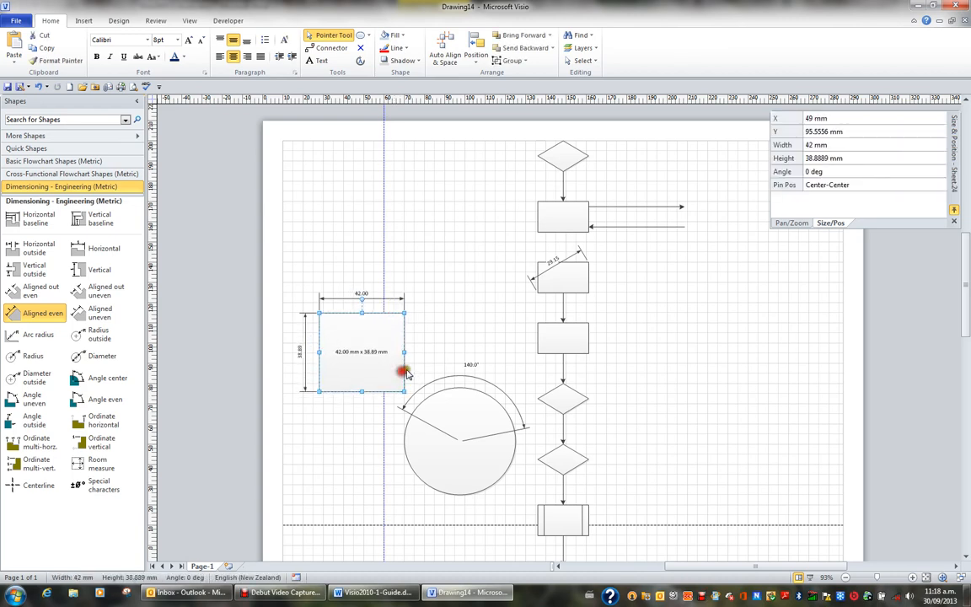
left_click(448, 351)
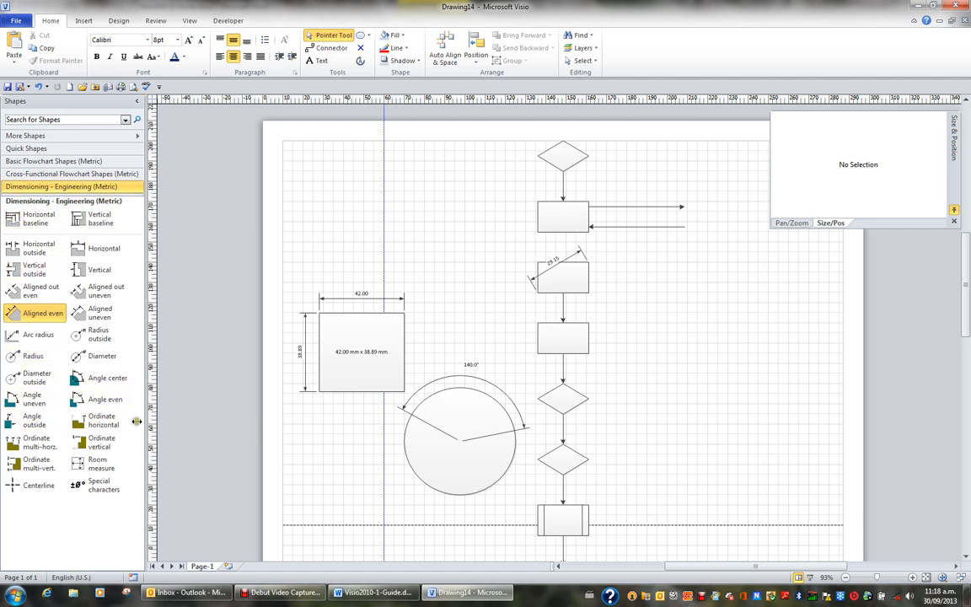
left_click(570, 222)
left_click(566, 220)
scroll(557, 236, "up", 1)
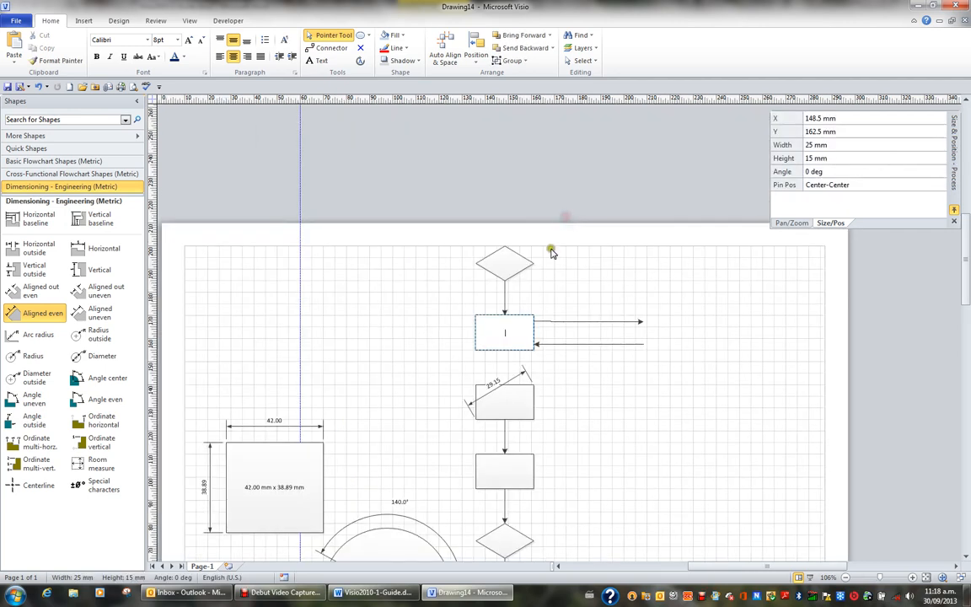
right_click(505, 333)
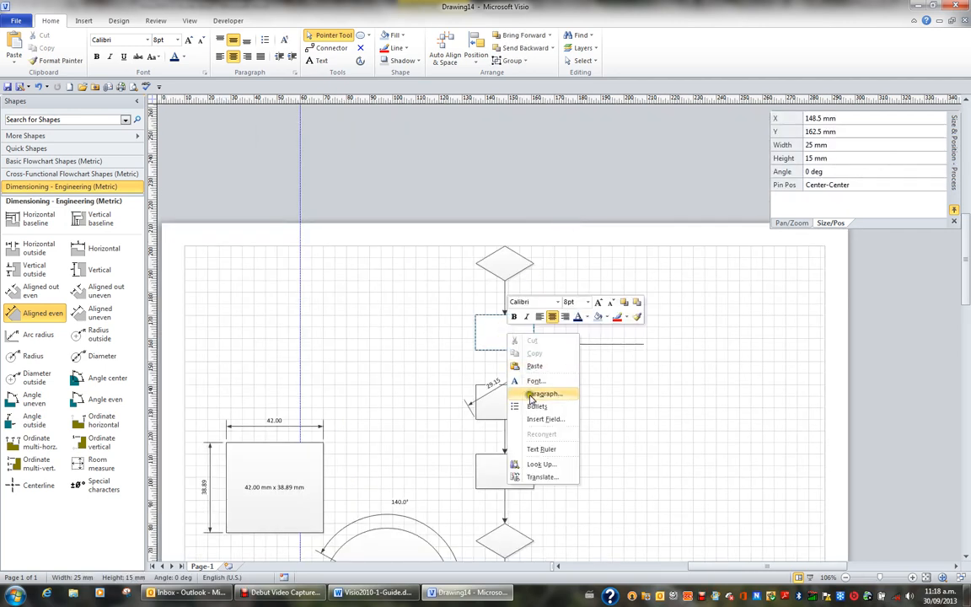
left_click(547, 420)
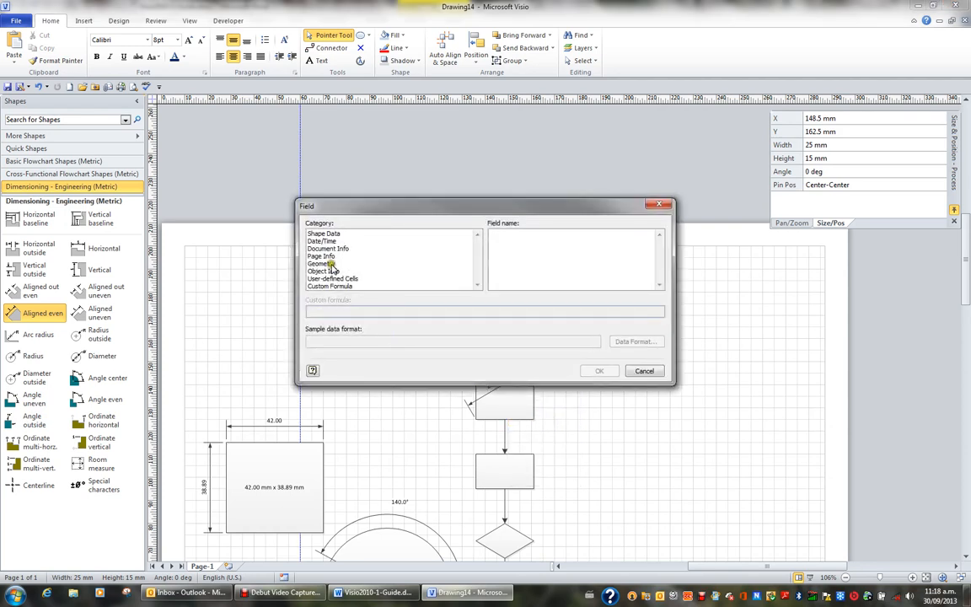
left_click(325, 263)
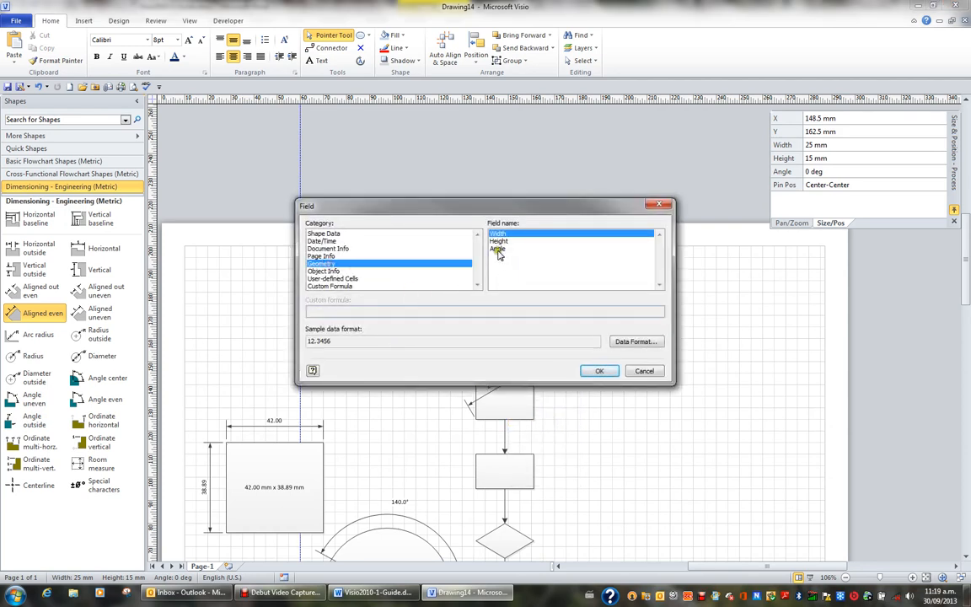
left_click(499, 249)
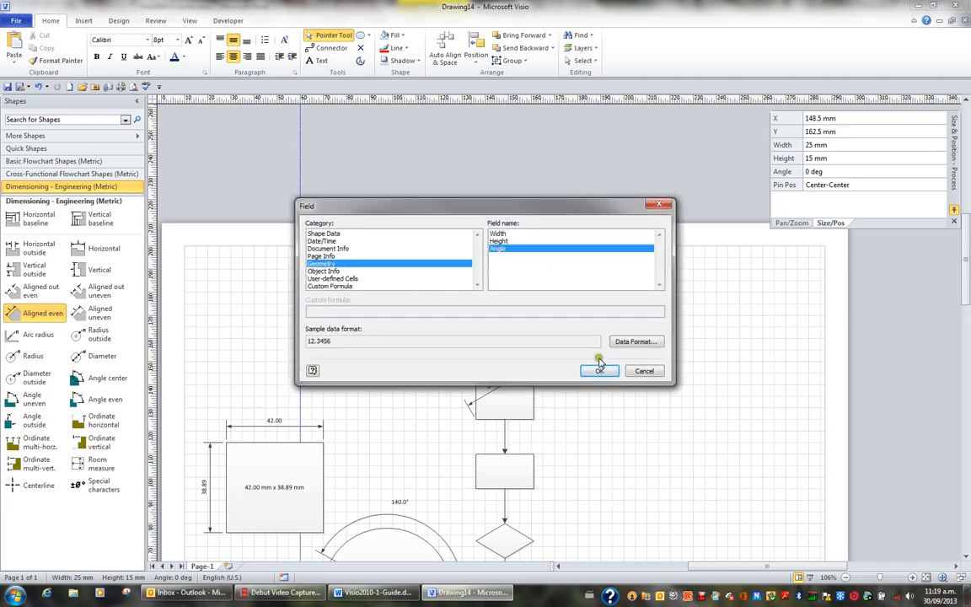
left_click(642, 372)
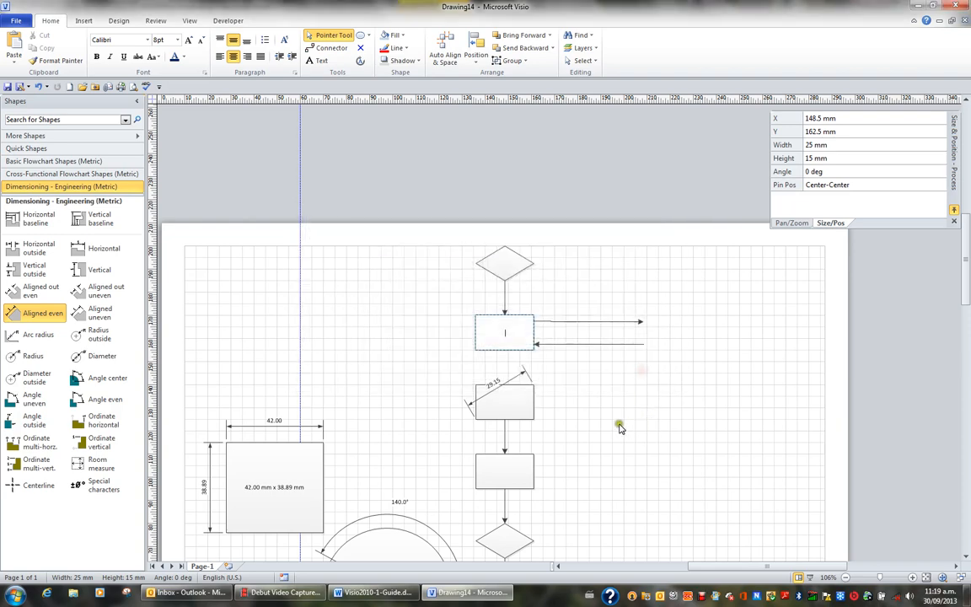